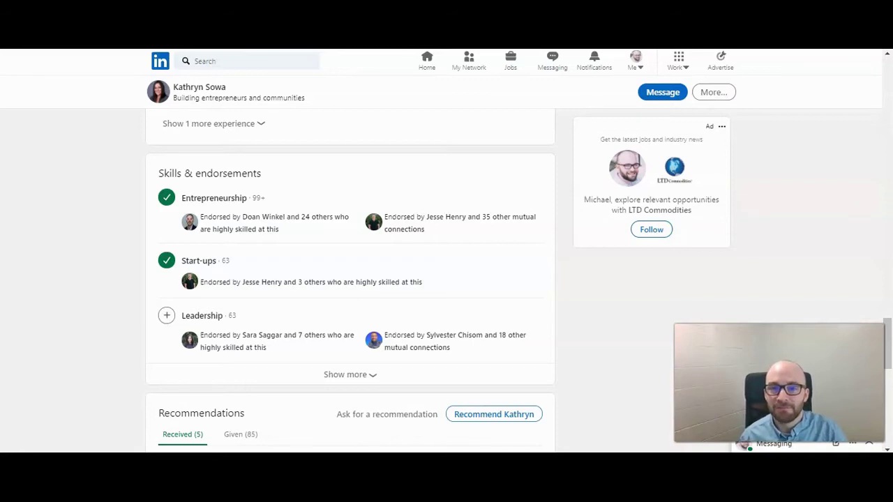
# - Leave the other member's profile and open your own profile page
pyautogui.click(445, 121)
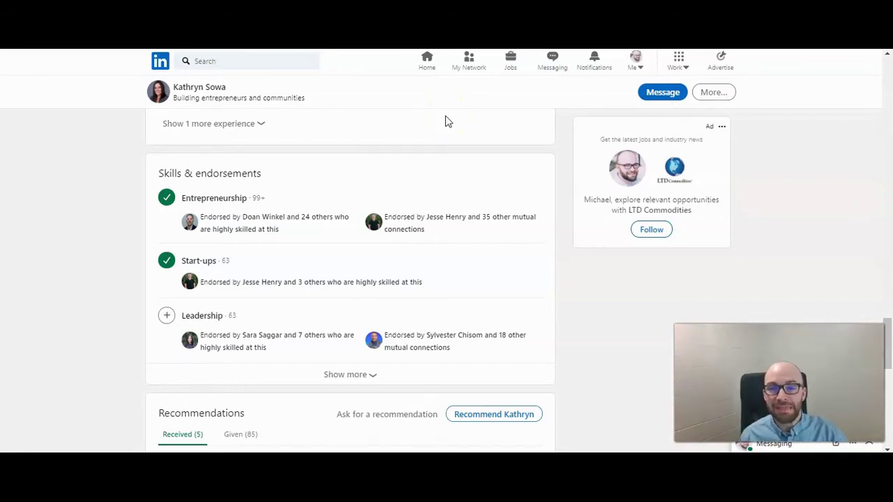
pyautogui.click(440, 84)
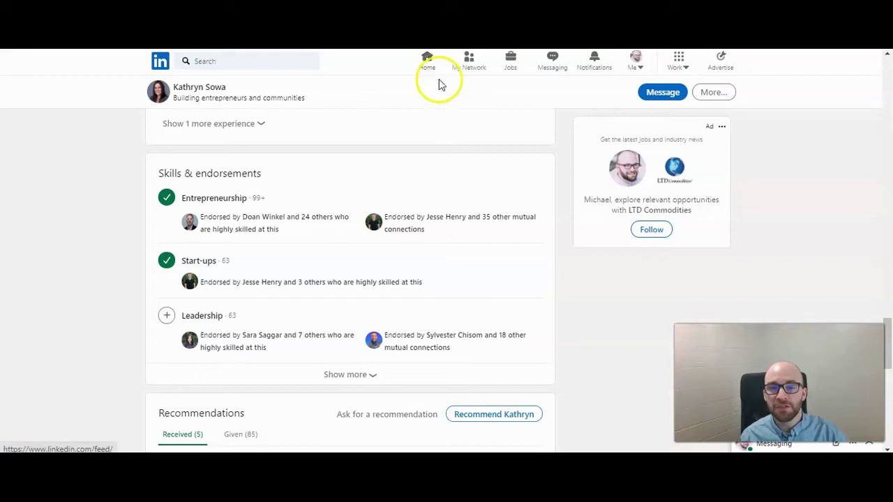
pyautogui.click(635, 60)
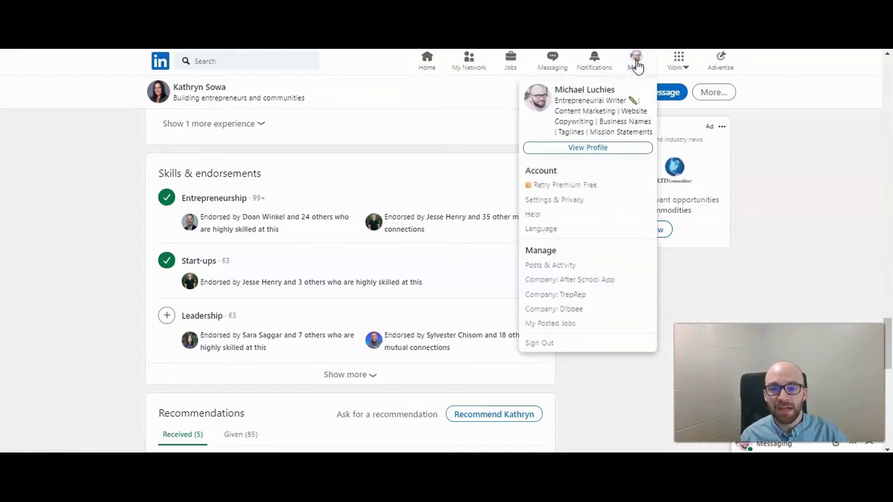
pyautogui.click(594, 149)
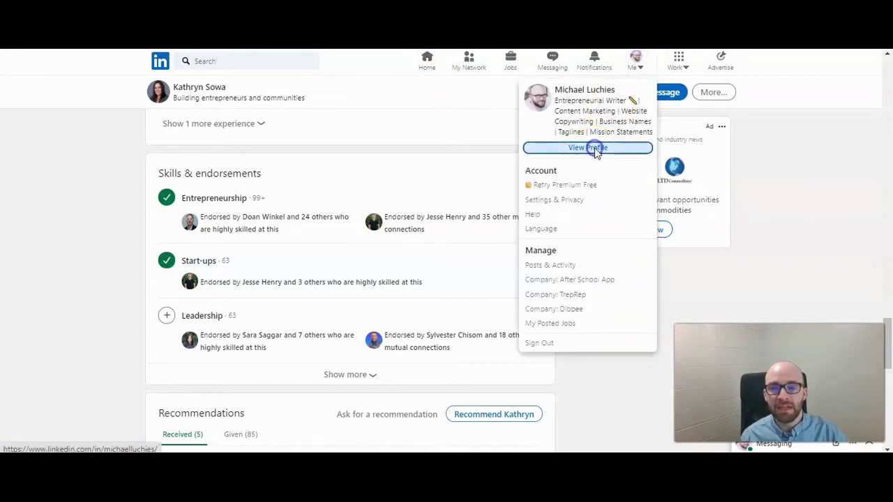
pyautogui.click(144, 315)
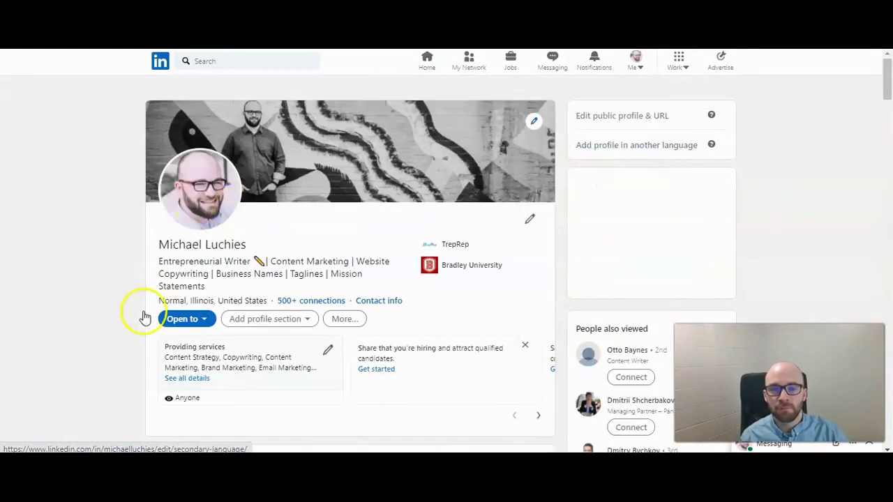
# - Look through your own profile from the intro down to the Skills & endorsements section
pyautogui.scroll(-10, 134, 324)
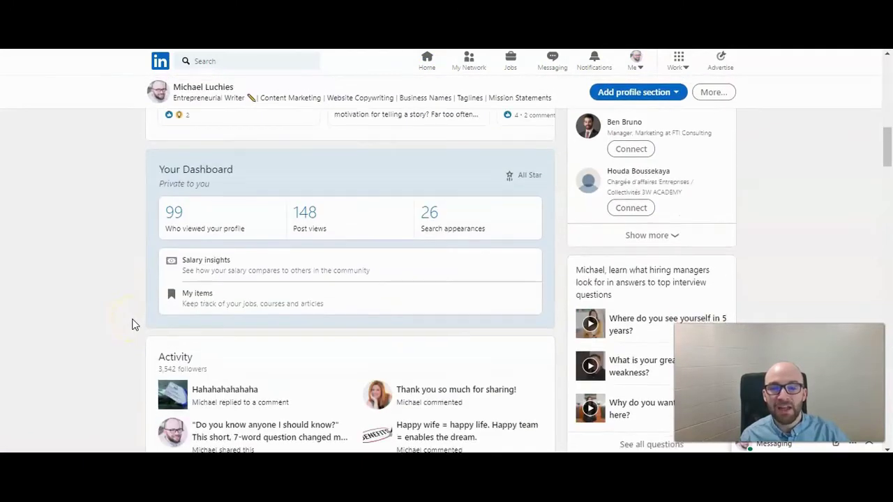
pyautogui.scroll(-1, 161, 279)
pyautogui.scroll(-8, 199, 157)
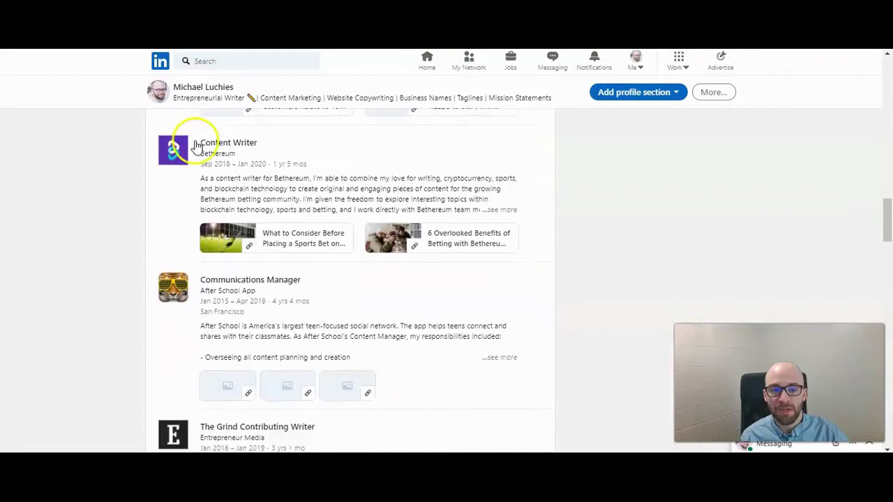
pyautogui.scroll(-12, 192, 159)
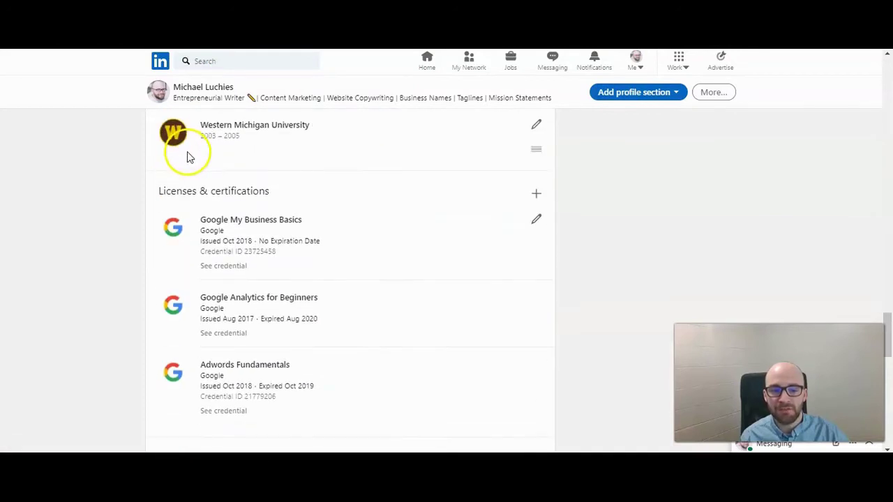
pyautogui.scroll(-3, 190, 159)
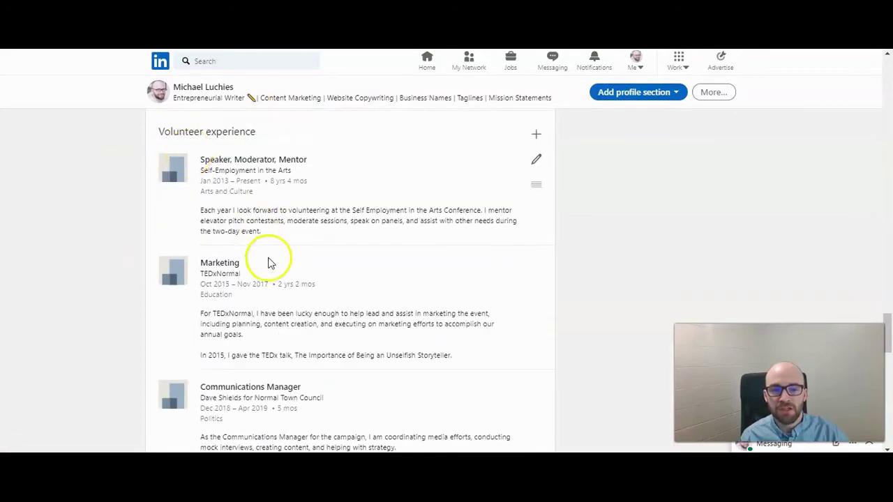
pyautogui.scroll(4, 265, 272)
pyautogui.scroll(4, 263, 279)
pyautogui.scroll(-9, 260, 280)
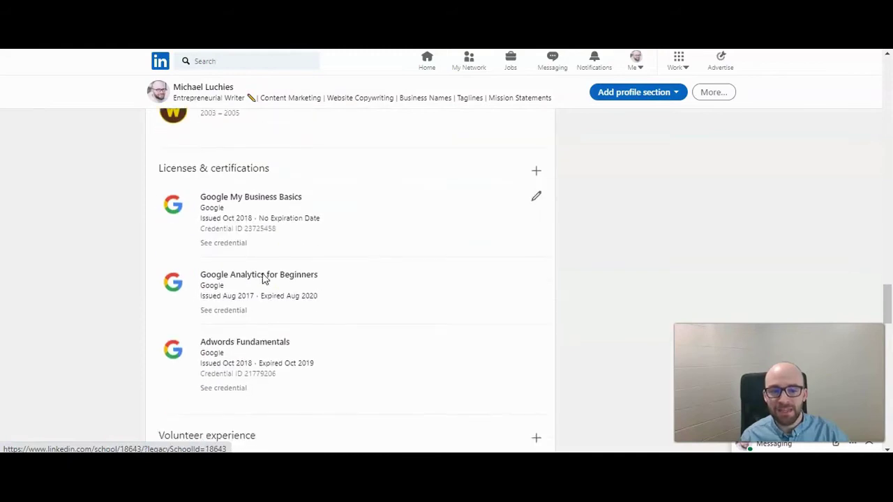
pyautogui.scroll(-1, 319, 193)
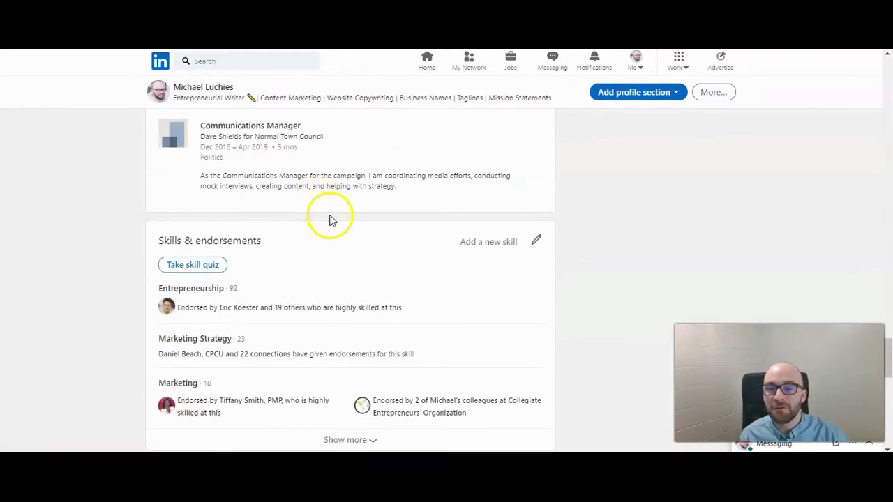
pyautogui.scroll(-1, 319, 241)
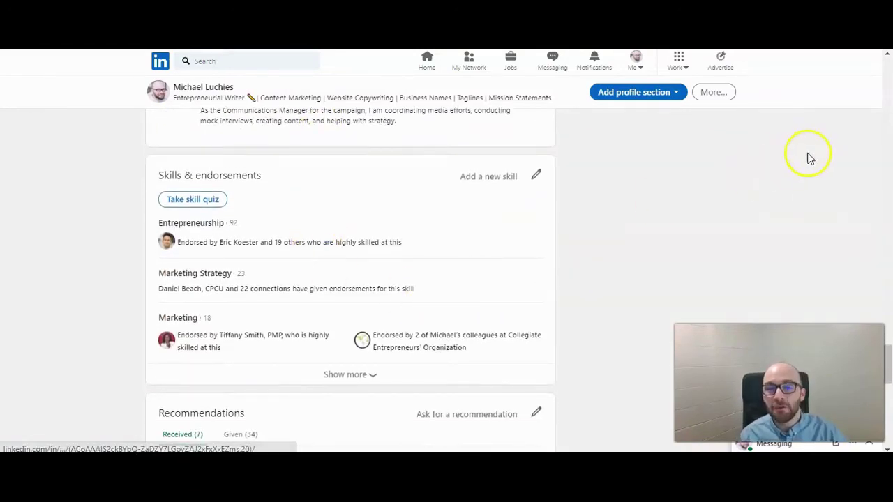
# - Show the profile sections that can be added and expand the Skills category
pyautogui.click(626, 93)
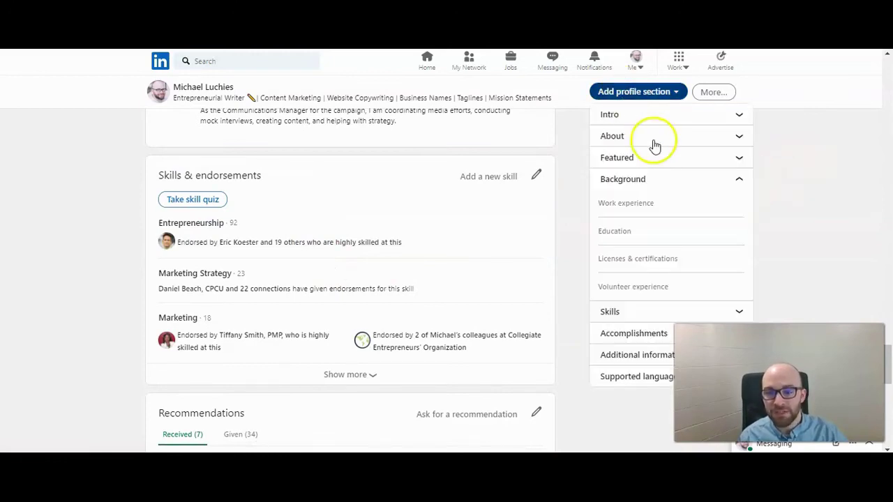
pyautogui.scroll(-1, 659, 150)
pyautogui.click(620, 313)
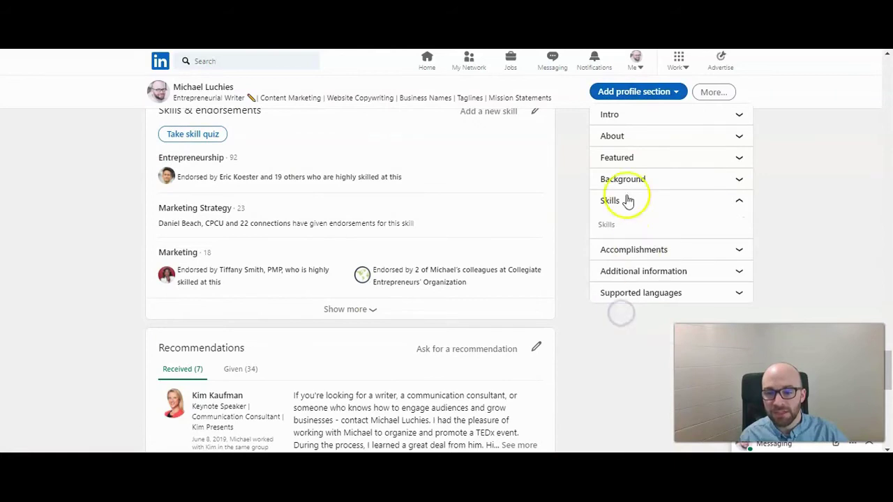
pyautogui.click(608, 226)
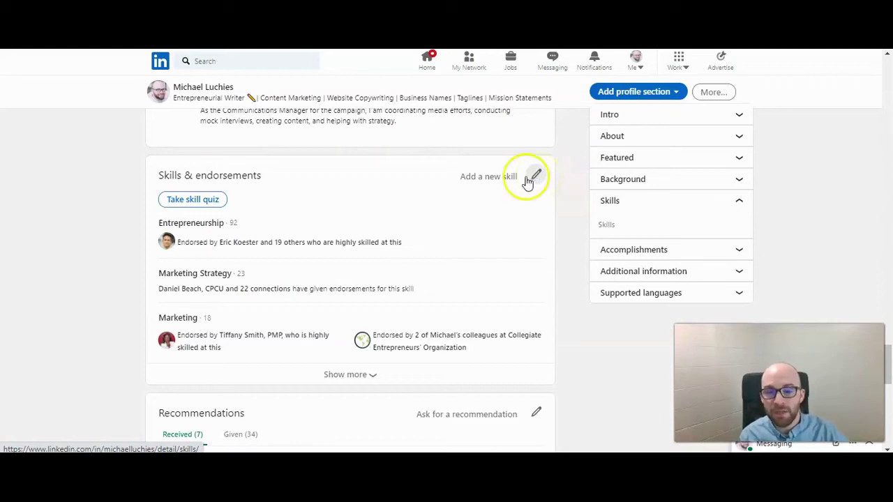
# - Open the Skills & endorsements section for reordering and review the skills listed in each category
pyautogui.click(490, 179)
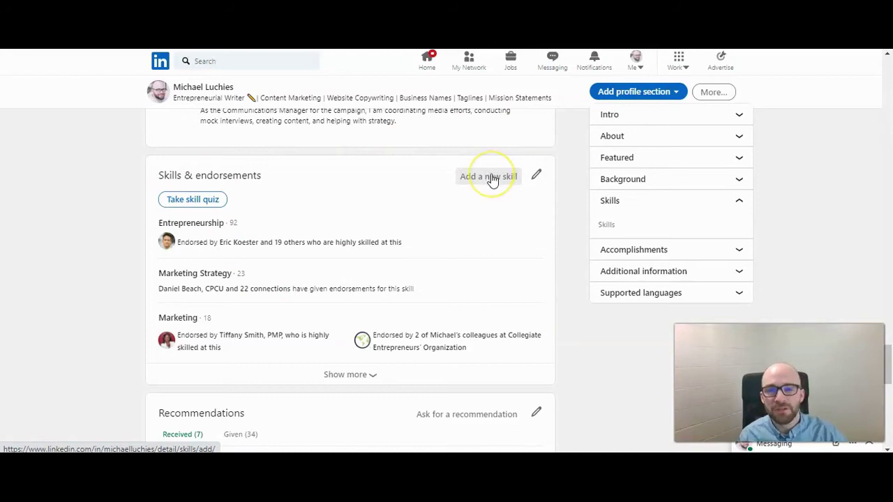
pyautogui.click(536, 175)
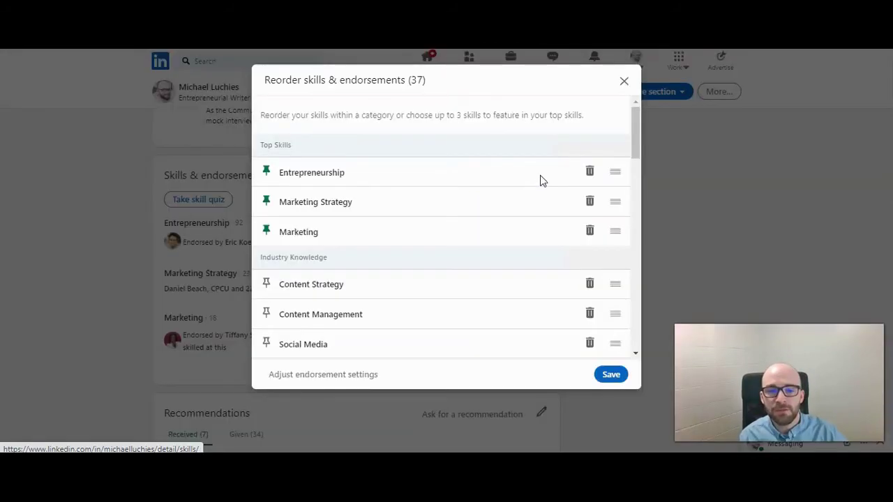
pyautogui.click(496, 162)
pyautogui.click(287, 187)
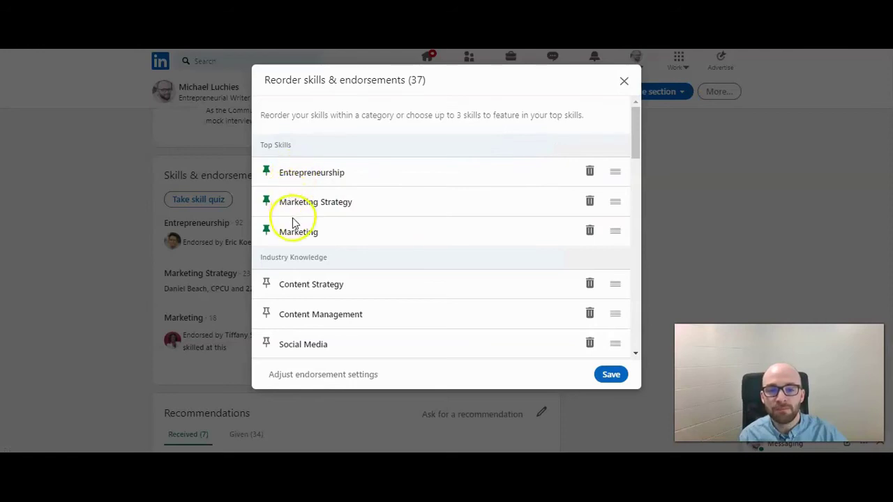
pyautogui.scroll(-6, 399, 218)
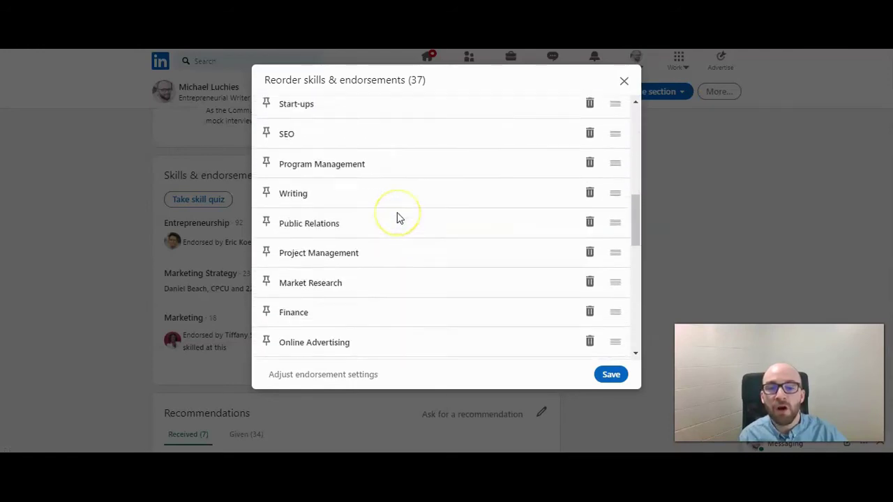
pyautogui.scroll(-6, 397, 216)
pyautogui.scroll(2, 397, 216)
pyautogui.scroll(1, 399, 230)
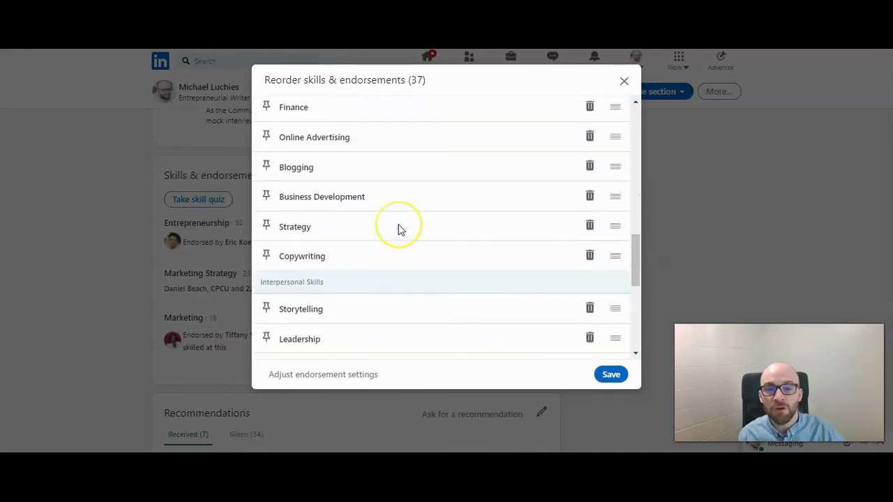
pyautogui.scroll(4, 401, 230)
pyautogui.scroll(8, 400, 231)
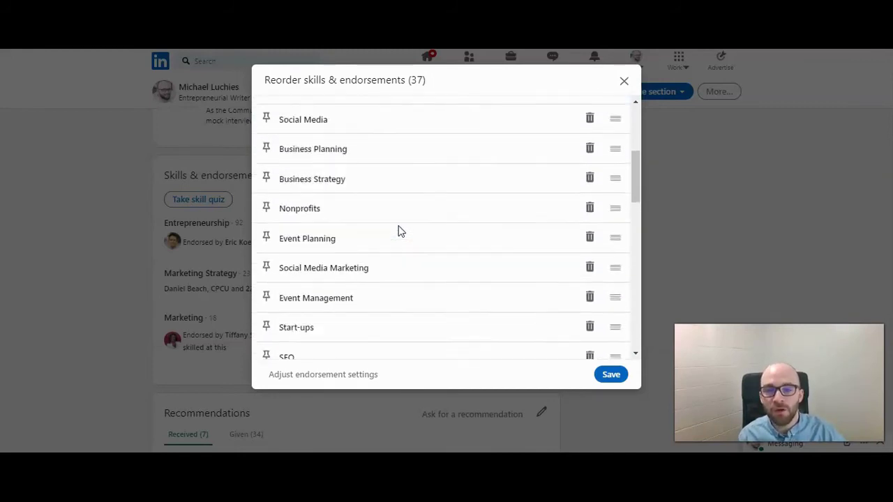
# - Remove Marketing Strategy from the top skills and pin Content Strategy as a top skill instead
pyautogui.click(599, 288)
pyautogui.moveTo(617, 279); pyautogui.dragTo(547, 186)
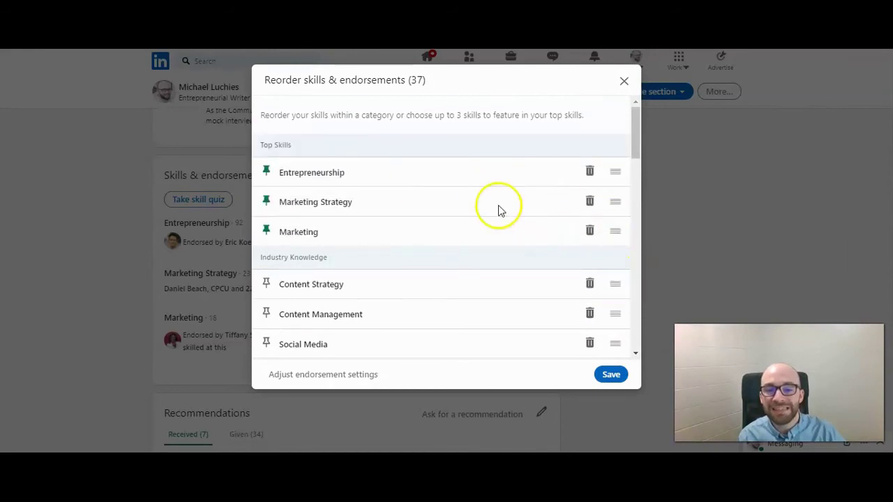
pyautogui.click(589, 209)
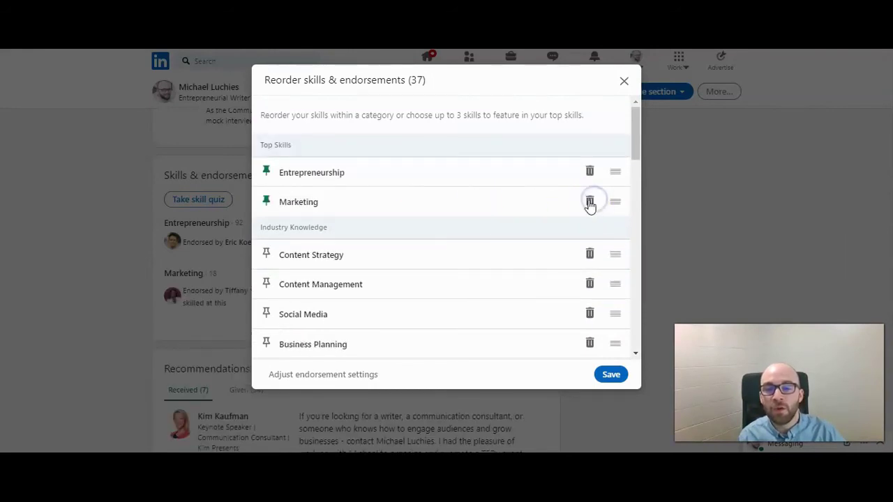
pyautogui.moveTo(619, 253); pyautogui.dragTo(598, 181)
pyautogui.click(267, 255)
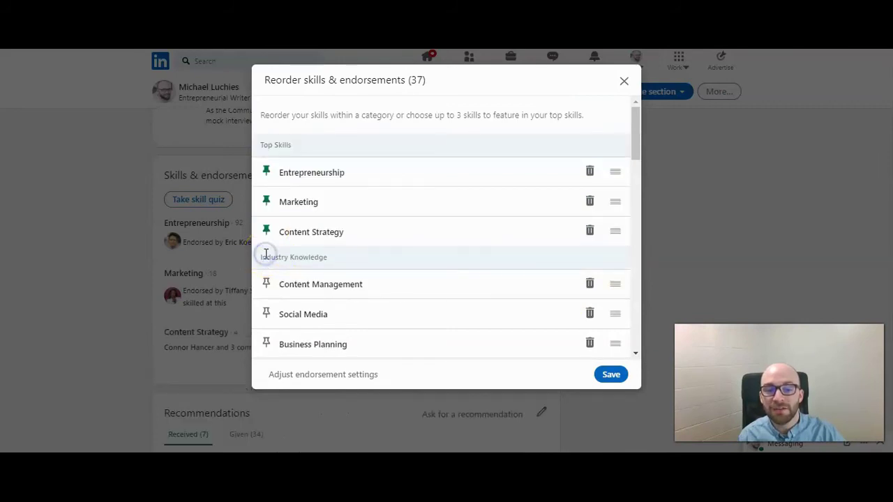
# - Move Content Strategy to first place in the top skills, above Entrepreneurship, and save the new order
pyautogui.tripleClick(385, 222)
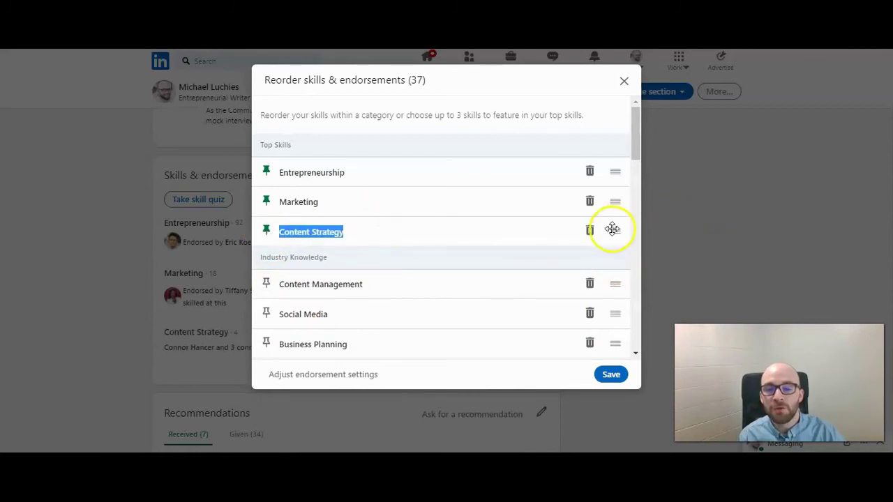
pyautogui.moveTo(612, 230); pyautogui.dragTo(616, 174)
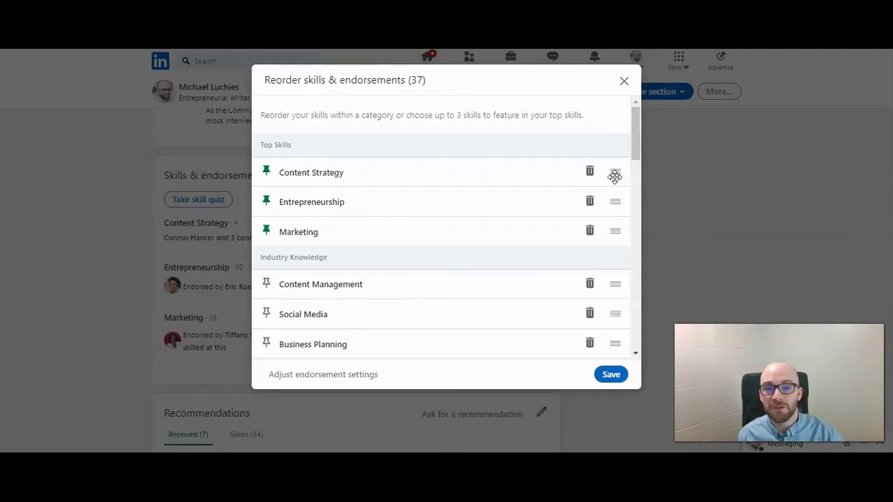
pyautogui.click(612, 178)
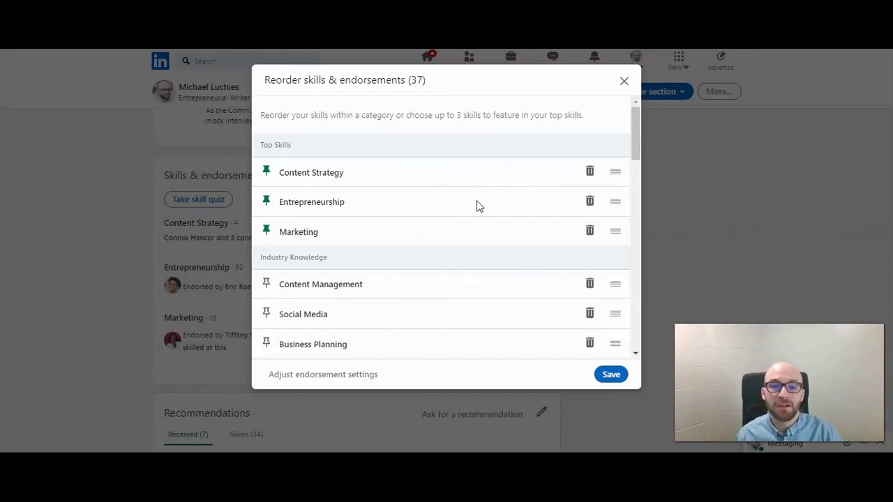
pyautogui.click(403, 190)
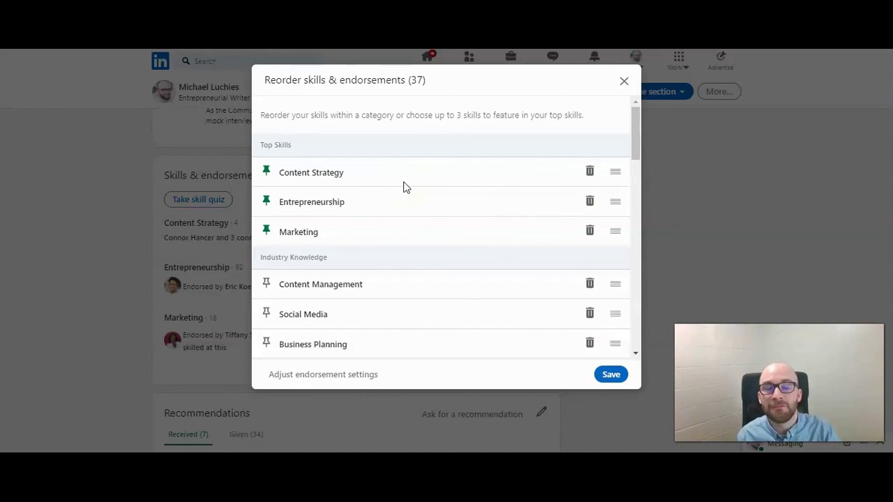
pyautogui.click(410, 183)
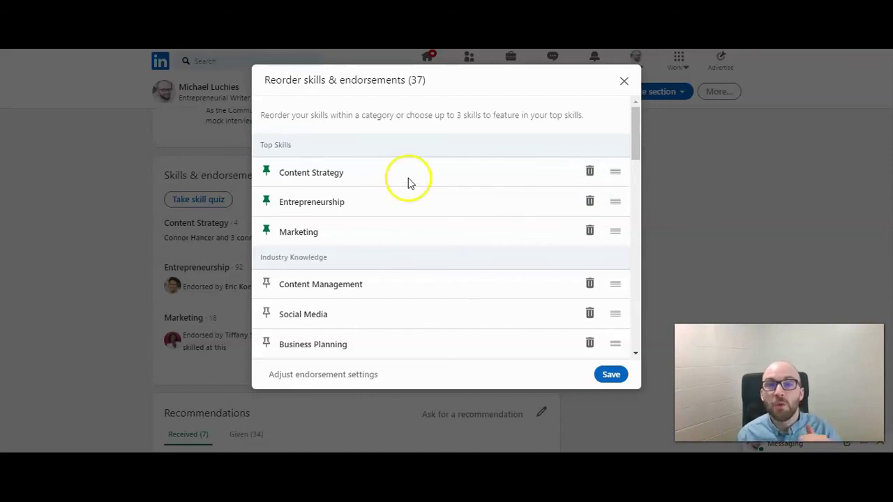
pyautogui.click(611, 375)
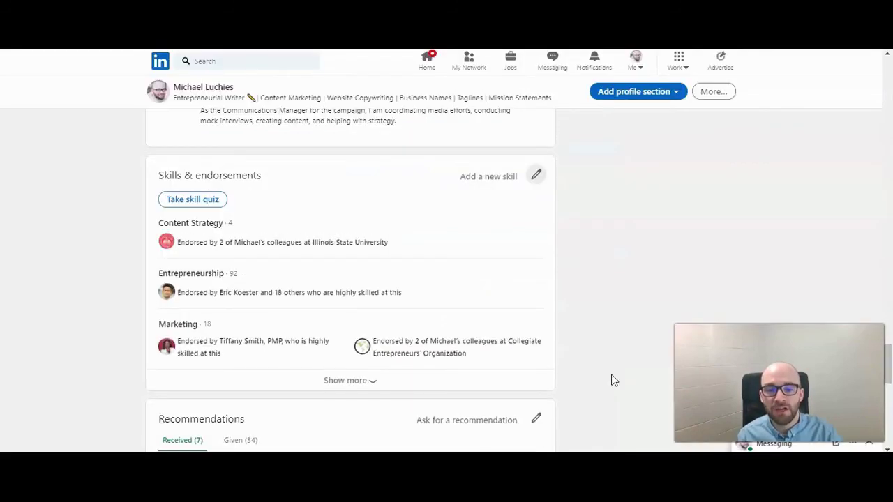